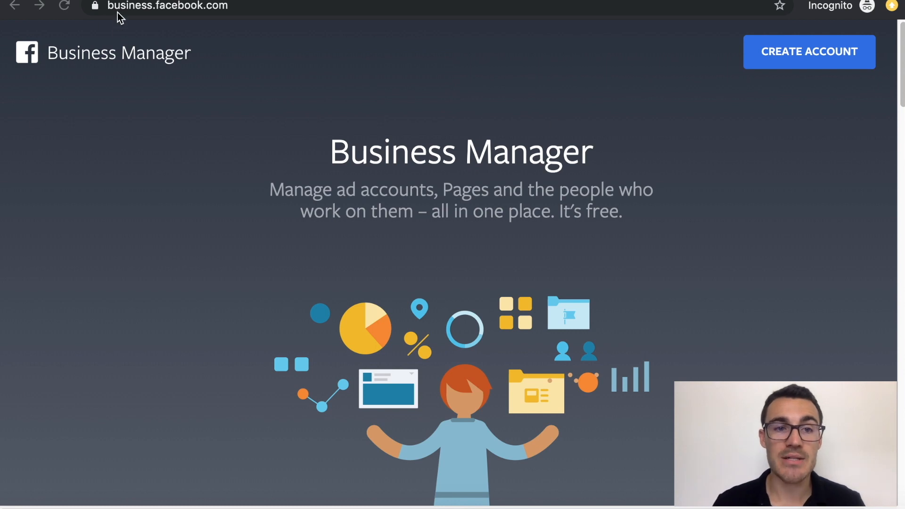
Start a new Business Manager account named 'Ben's Example Business Manager'.
{"action": "left_click", "coordinate": [295, 43]}
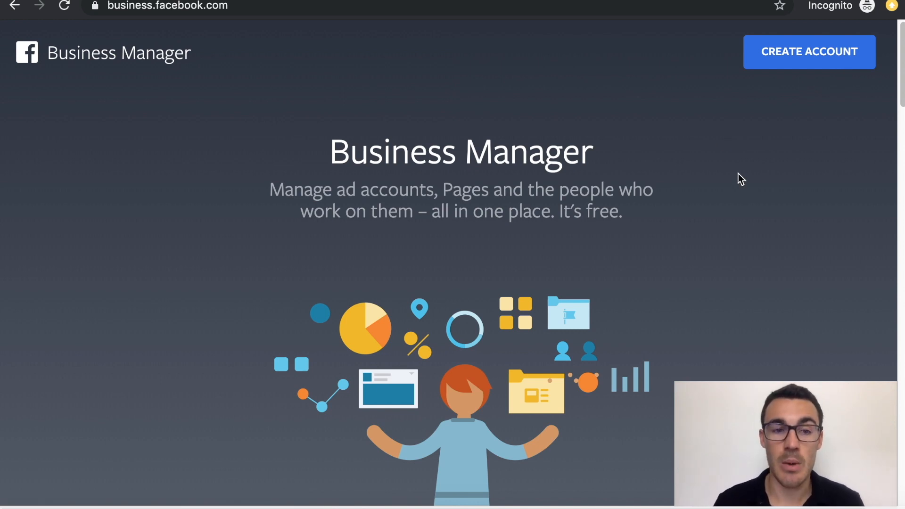
{"action": "left_click", "coordinate": [797, 53]}
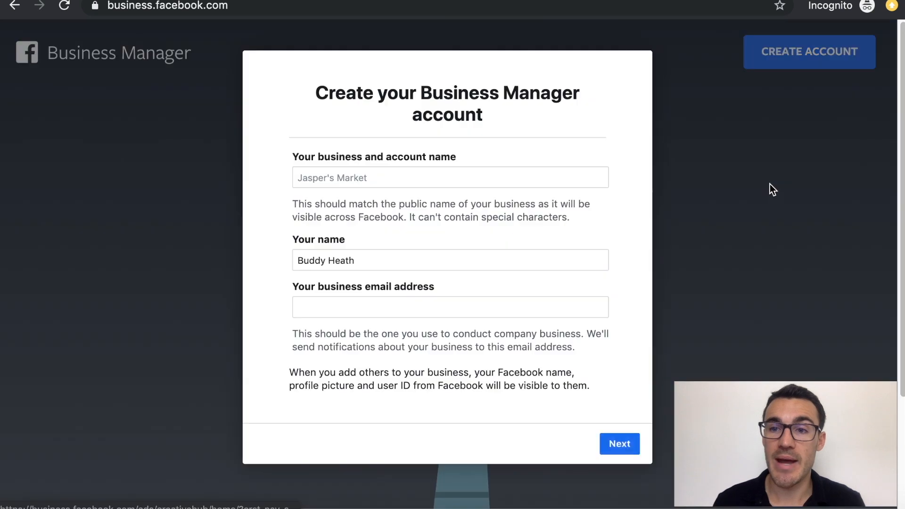
{"action": "left_click", "coordinate": [454, 172]}
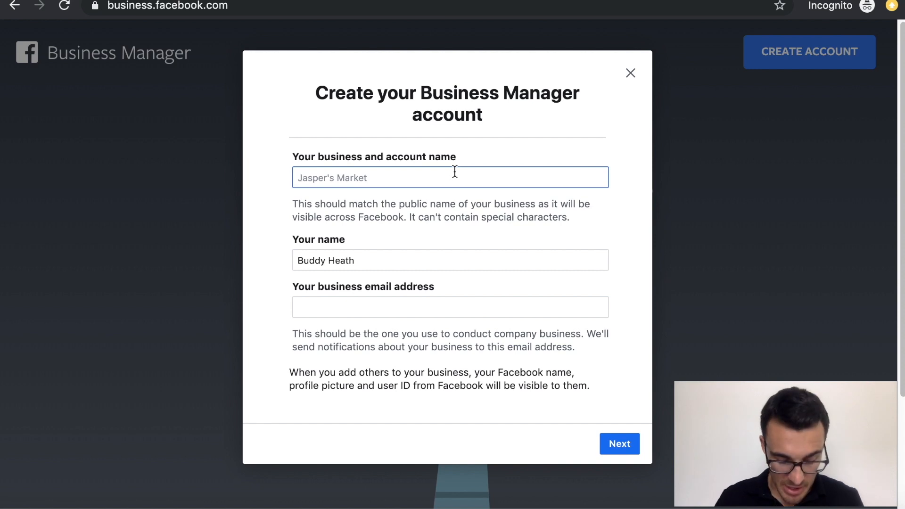
{"action": "type", "text": "Ben's Example Business Manager"}
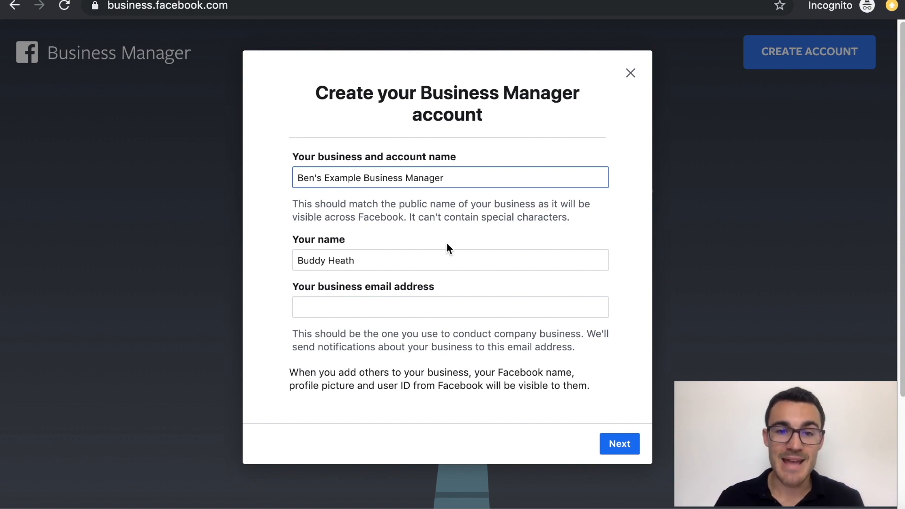
Fill in the account holder's name and the business e-mail address, then continue.
{"action": "left_click", "coordinate": [398, 259]}
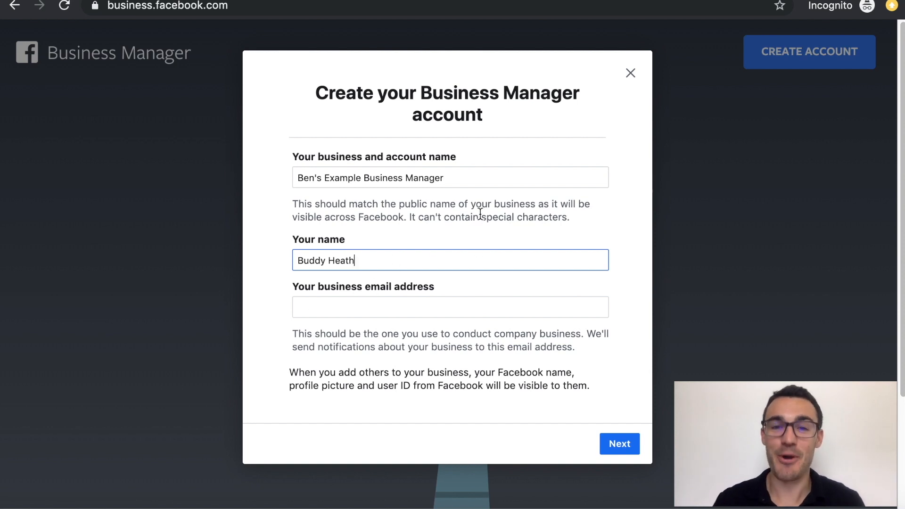
{"action": "left_click", "coordinate": [380, 311]}
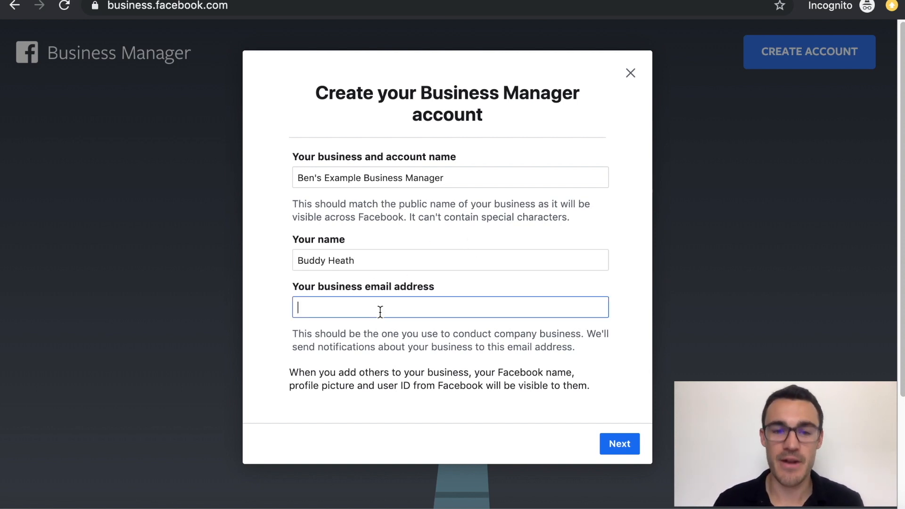
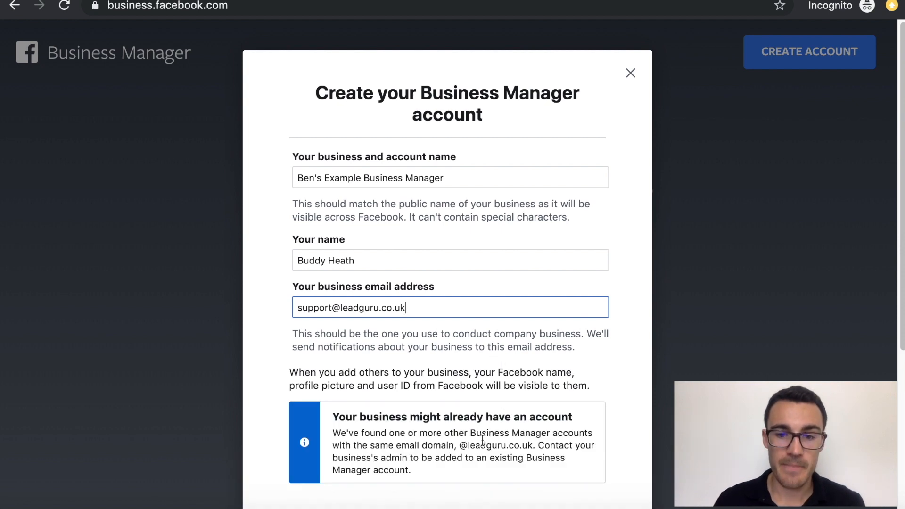
{"action": "scroll", "coordinate": [560, 445], "scroll_direction": "down", "scroll_amount": 2}
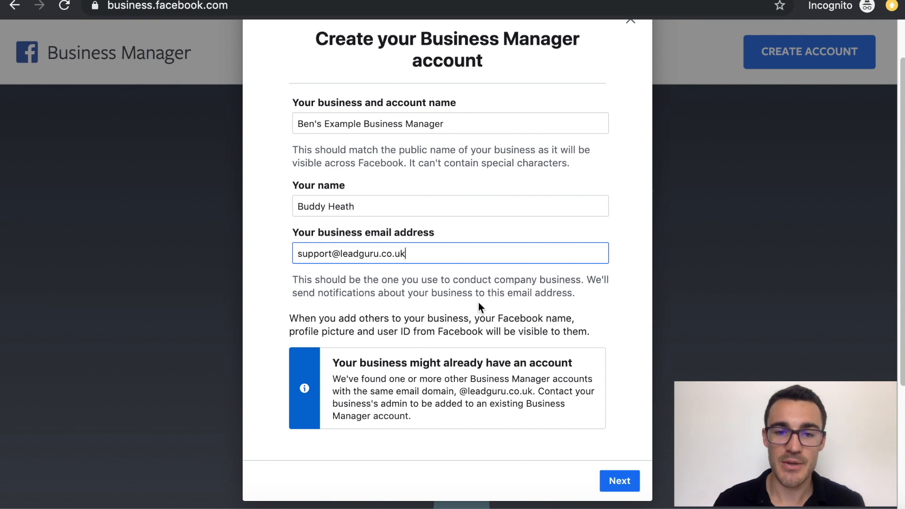
{"action": "left_click", "coordinate": [620, 481]}
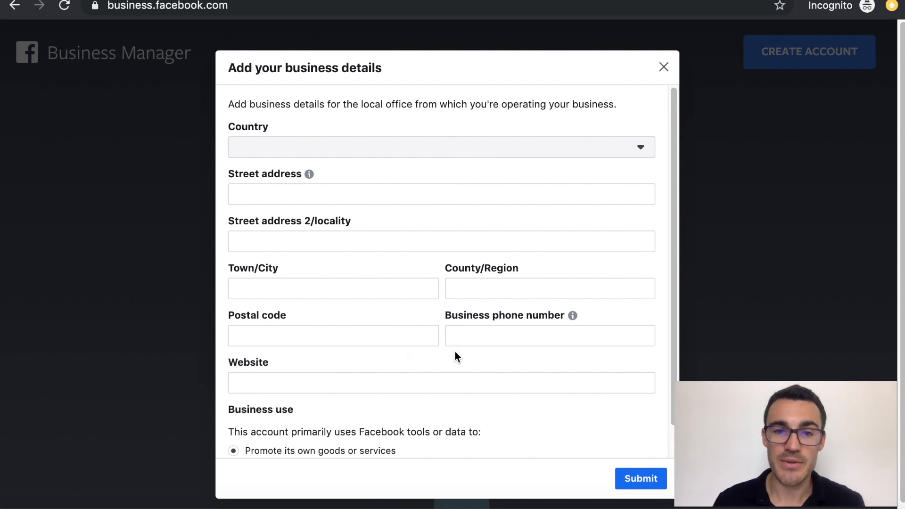
Scroll through the still-empty Add your business details form.
{"action": "scroll", "coordinate": [454, 351], "scroll_direction": "down", "scroll_amount": 2}
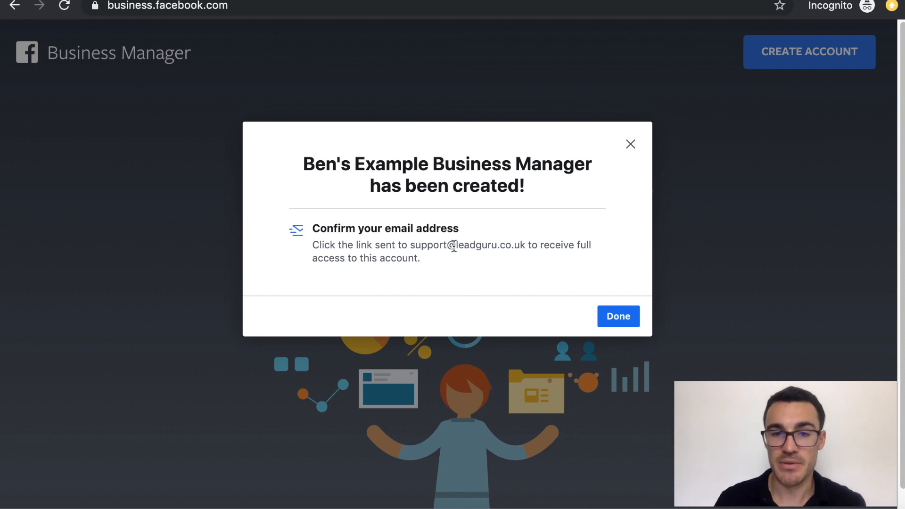
Choose Done on the confirmation to reach Ben's Example Business Manager's home page.
{"action": "left_click", "coordinate": [612, 315]}
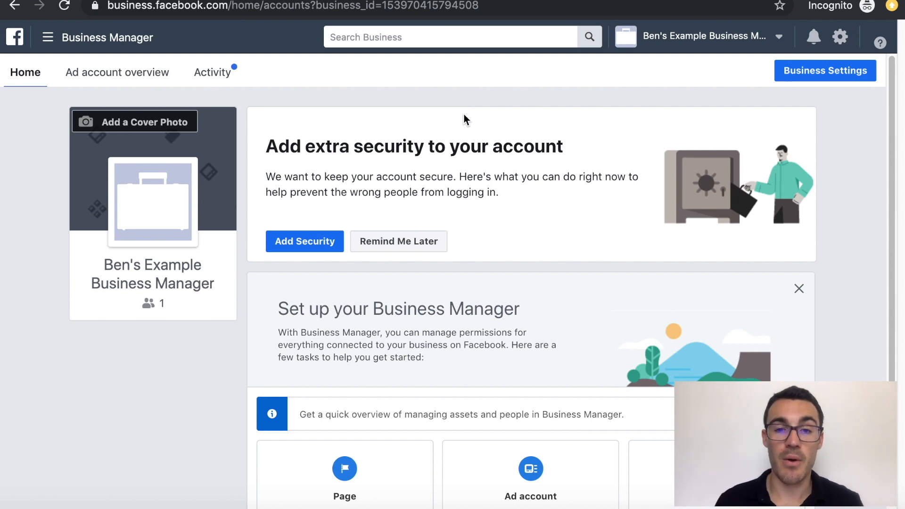
Scroll to the setup cards and choose Add Page under Page.
{"action": "scroll", "coordinate": [499, 150], "scroll_direction": "down", "scroll_amount": 4}
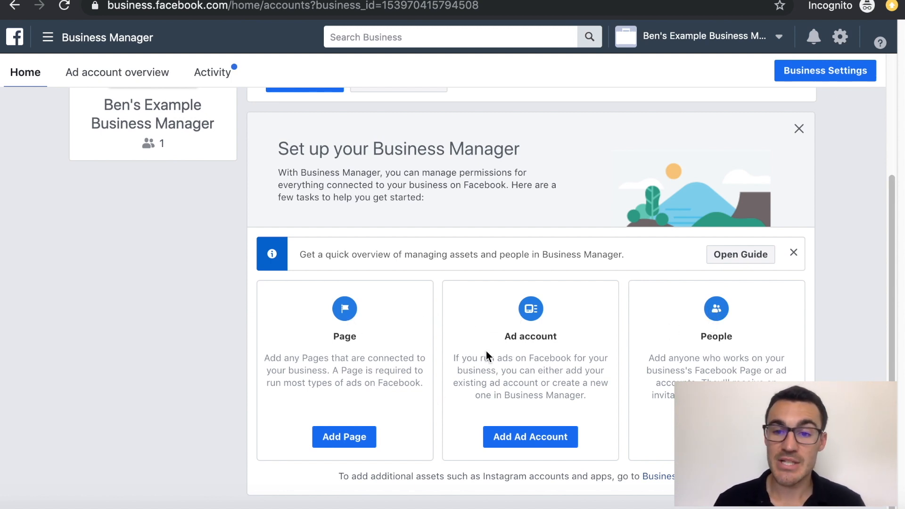
{"action": "left_click", "coordinate": [347, 434]}
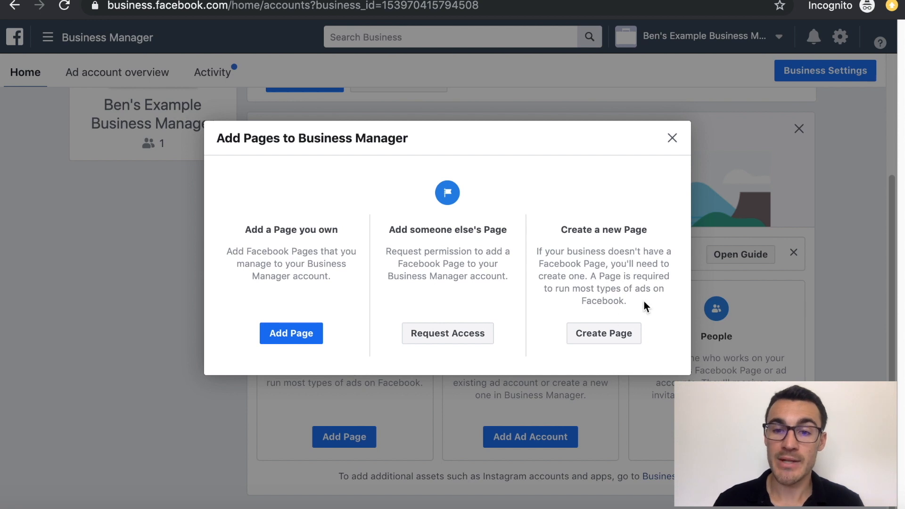
Look at the Add Page and Request Access options, cancel them, then pick Create Page.
{"action": "left_click", "coordinate": [299, 343]}
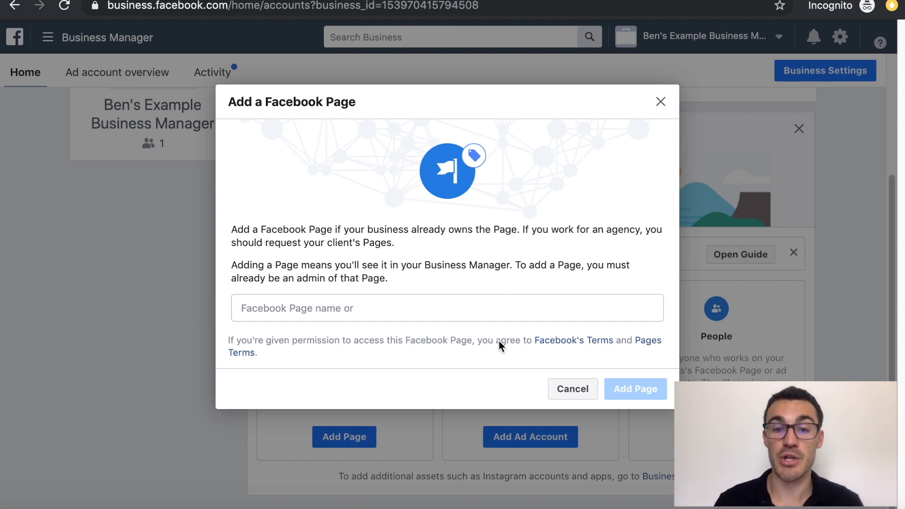
{"action": "left_click", "coordinate": [577, 394]}
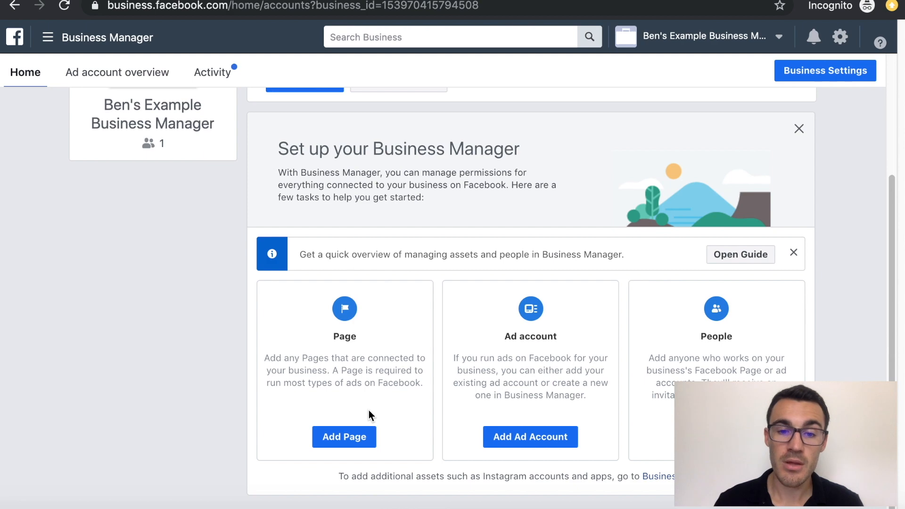
{"action": "left_click", "coordinate": [357, 442]}
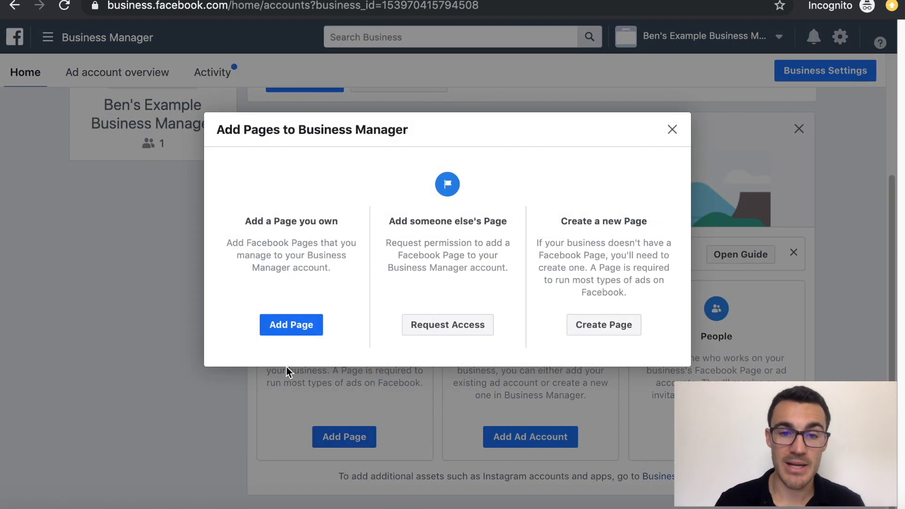
{"action": "left_click", "coordinate": [459, 330]}
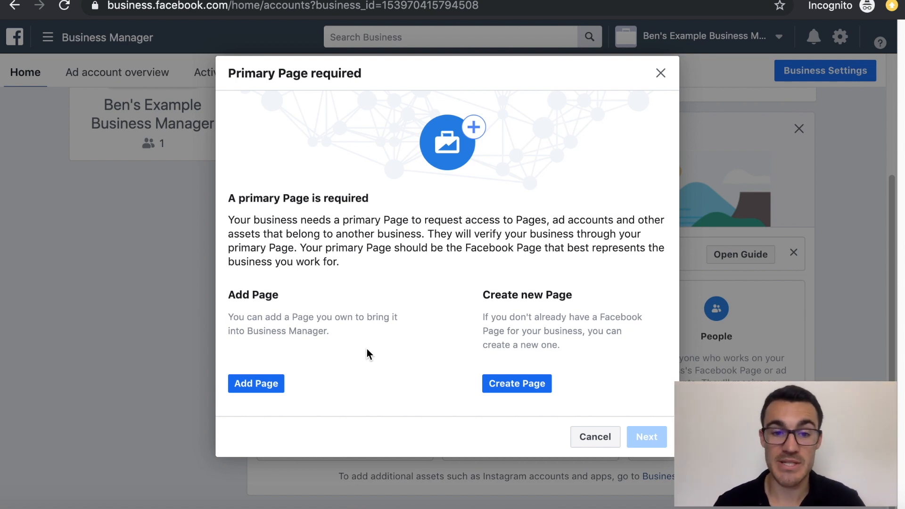
{"action": "left_click", "coordinate": [263, 384]}
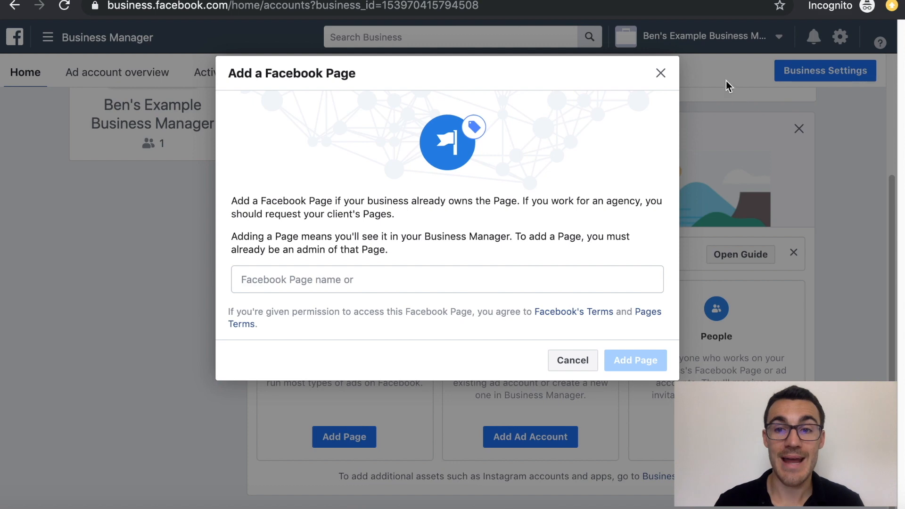
{"action": "left_click", "coordinate": [660, 73]}
{"action": "left_click", "coordinate": [354, 439]}
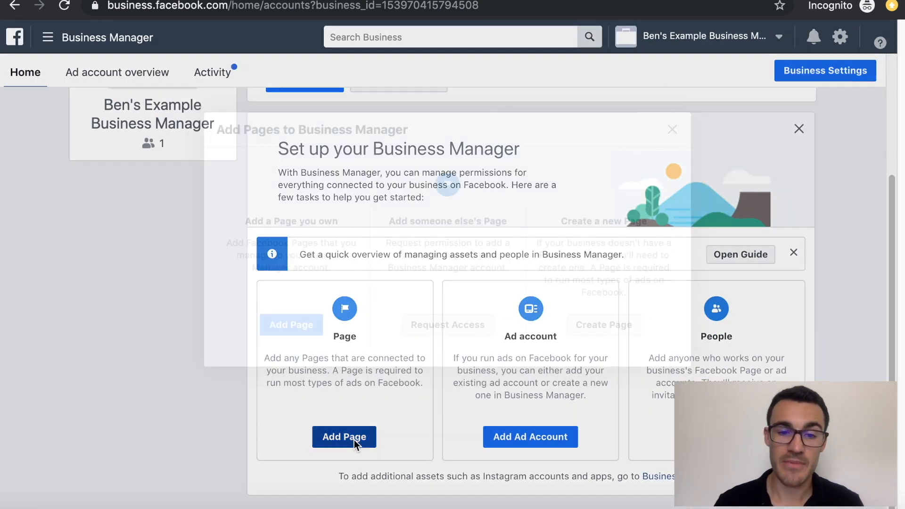
{"action": "left_click", "coordinate": [612, 327]}
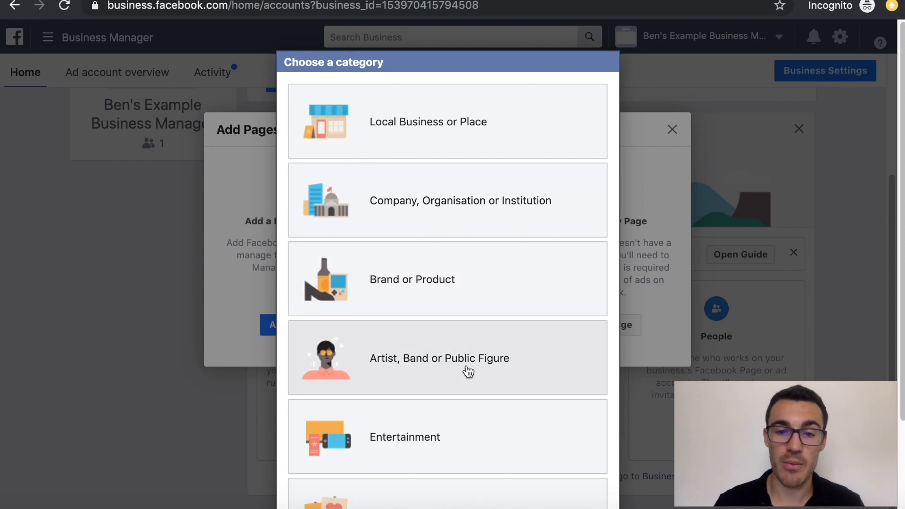
Create 'Ben's Example Page' in the Advertising/marketing category and dismiss the Good work! confirmation.
{"action": "left_click", "coordinate": [447, 147]}
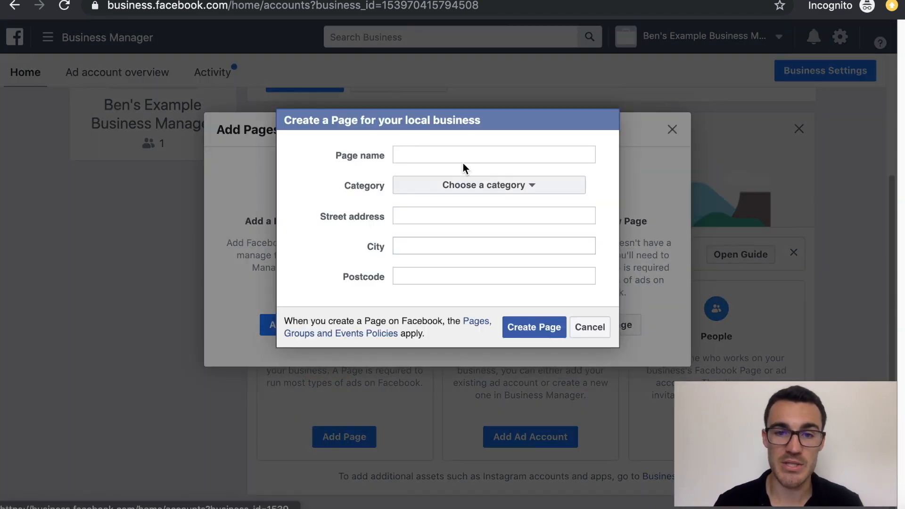
{"action": "type", "text": "Ben"}
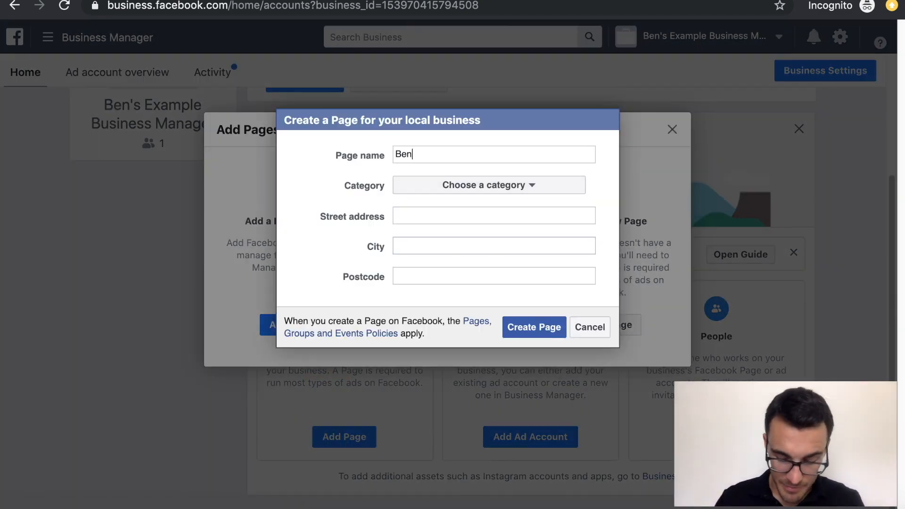
{"action": "type", "text": "'s Example Page"}
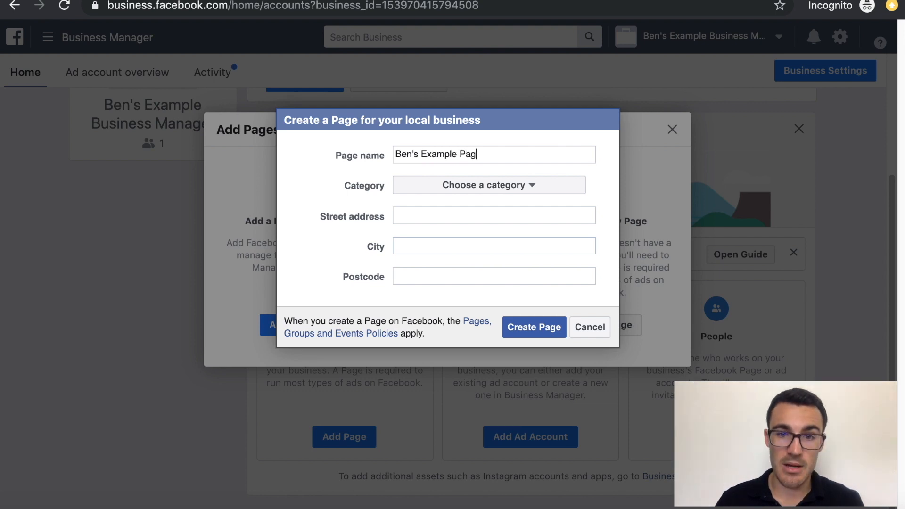
{"action": "left_click", "coordinate": [498, 194]}
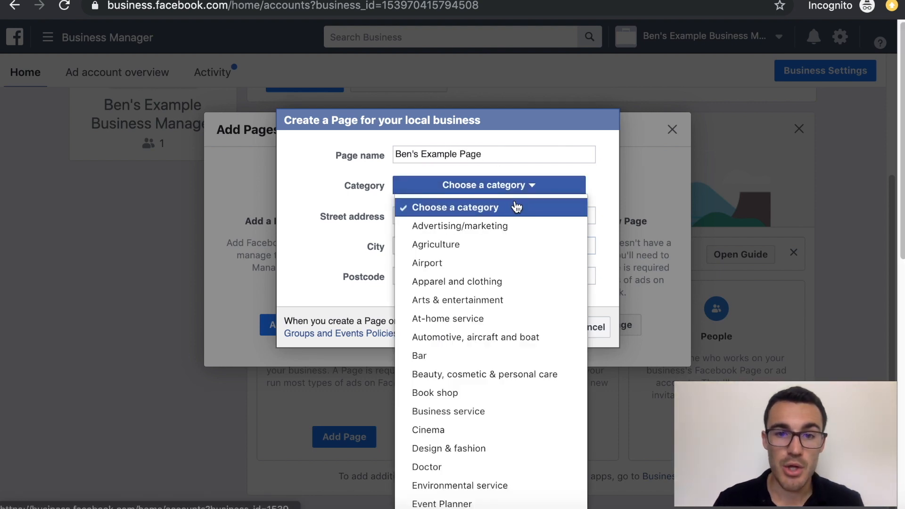
{"action": "left_click", "coordinate": [500, 226]}
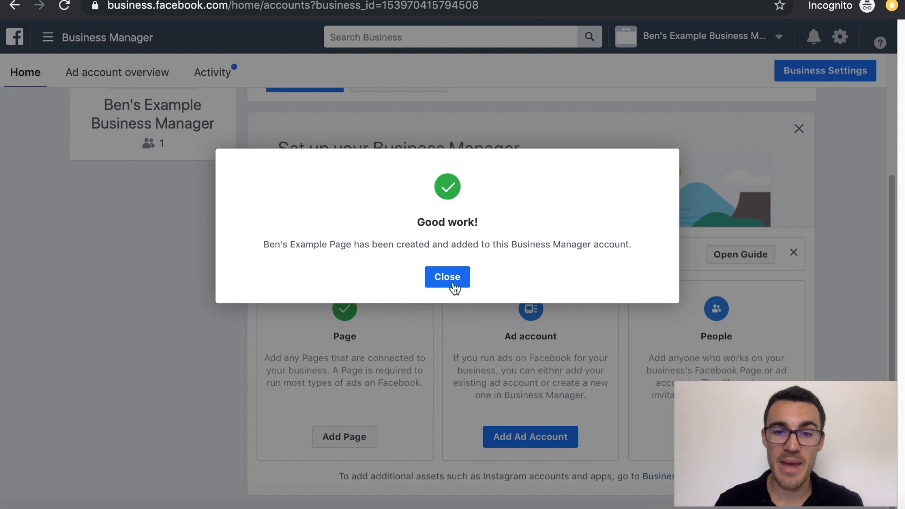
{"action": "left_click", "coordinate": [453, 284]}
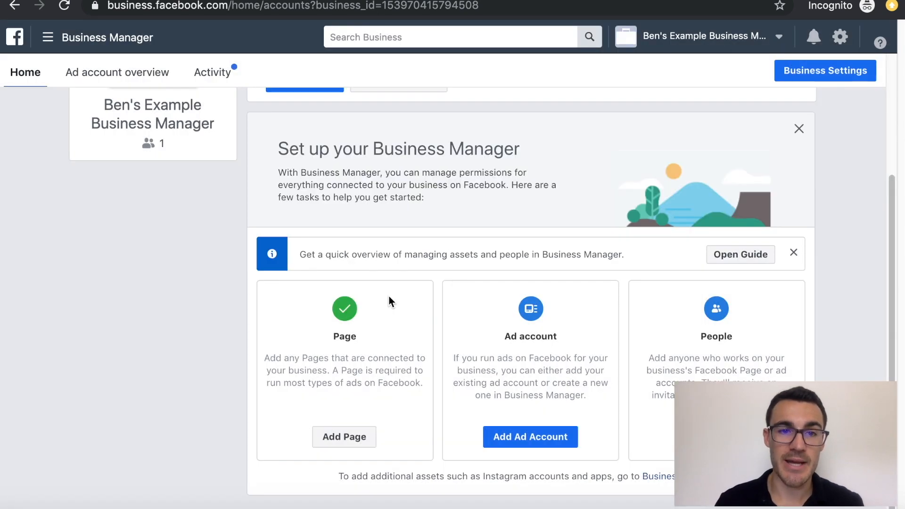
Look at the add-existing ad account ID form, cancel it, and reopen Add Ad Account.
{"action": "left_click", "coordinate": [530, 478]}
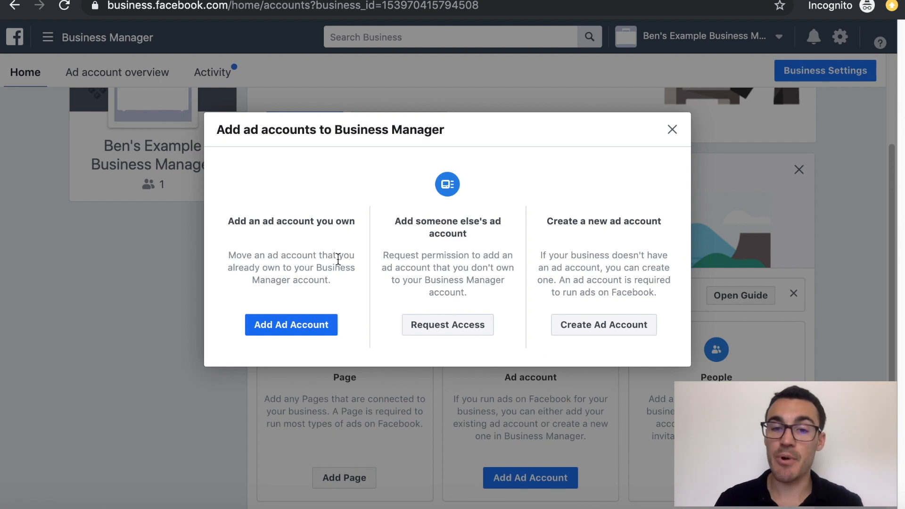
{"action": "left_click", "coordinate": [299, 328]}
{"action": "left_click", "coordinate": [354, 318]}
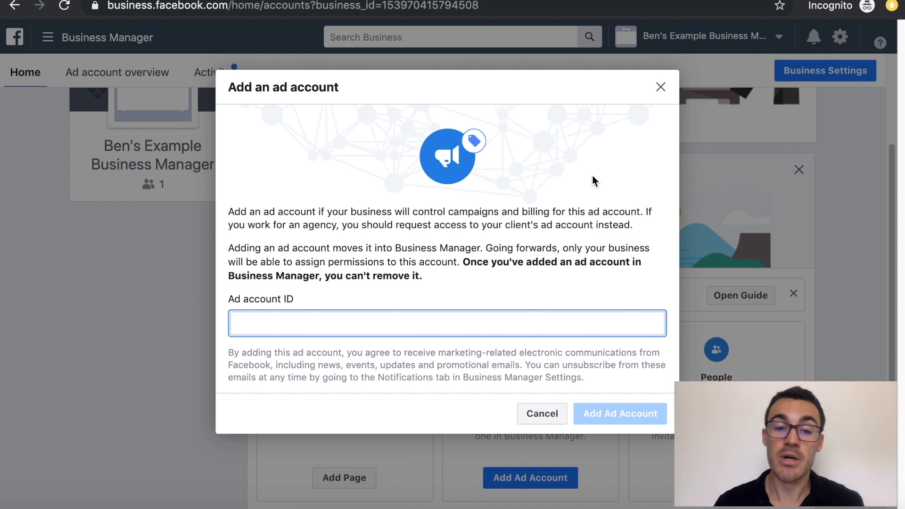
{"action": "left_click", "coordinate": [660, 87]}
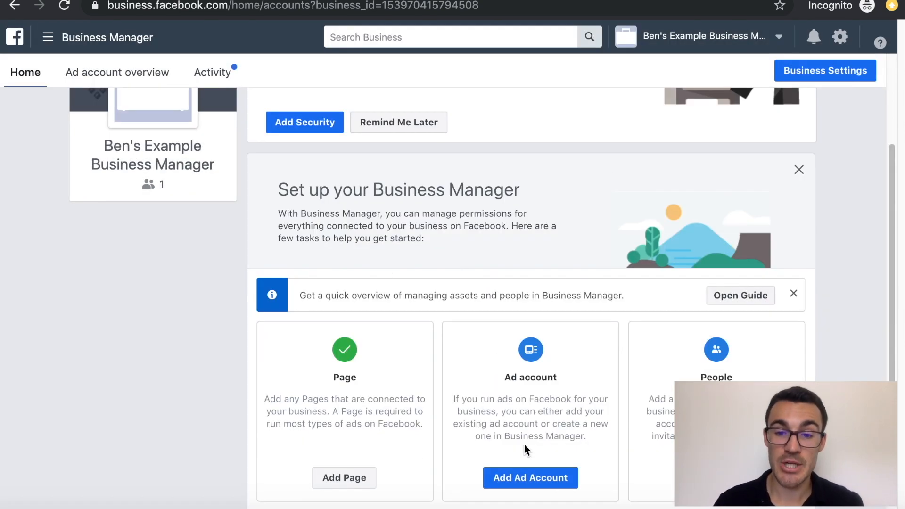
{"action": "left_click", "coordinate": [526, 477]}
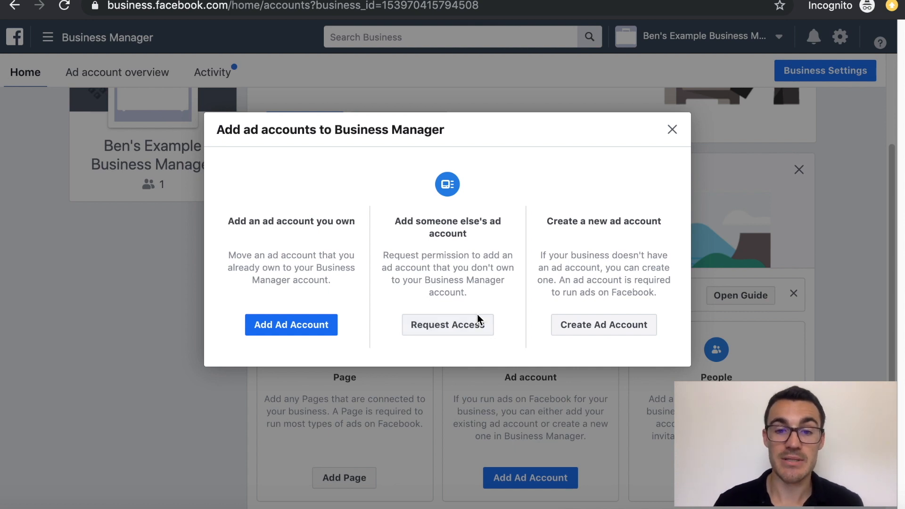
Choose to create a new ad account named 'Ben's Example Ad Account'.
{"action": "left_click", "coordinate": [595, 326]}
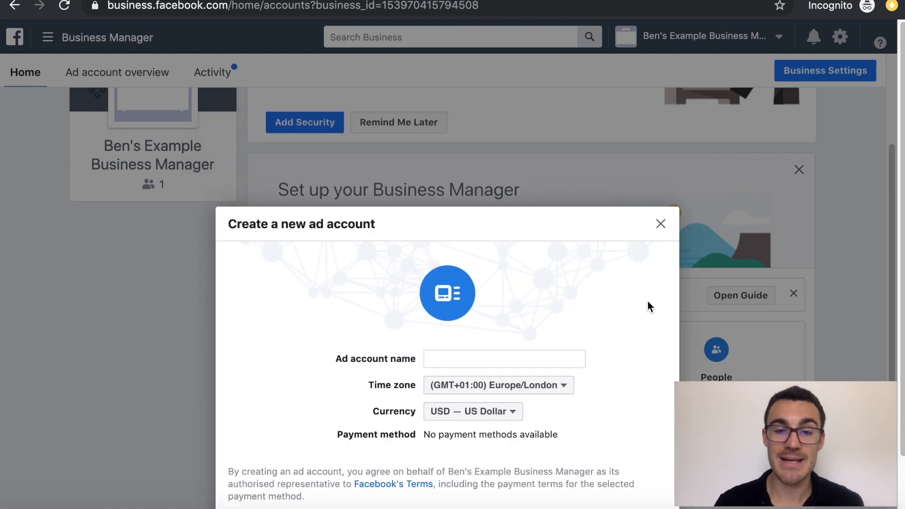
{"action": "left_click", "coordinate": [519, 358]}
{"action": "type", "text": "Ben'"}
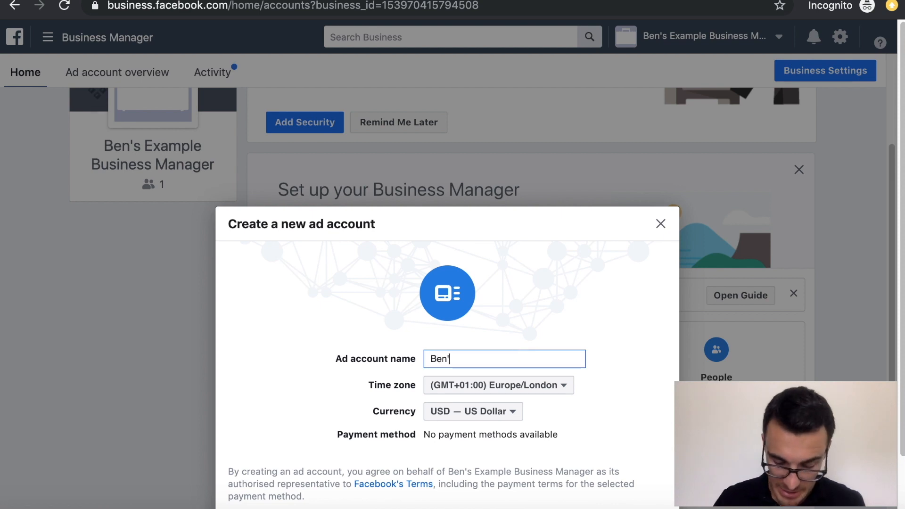
{"action": "type", "text": "s Example Ad "}
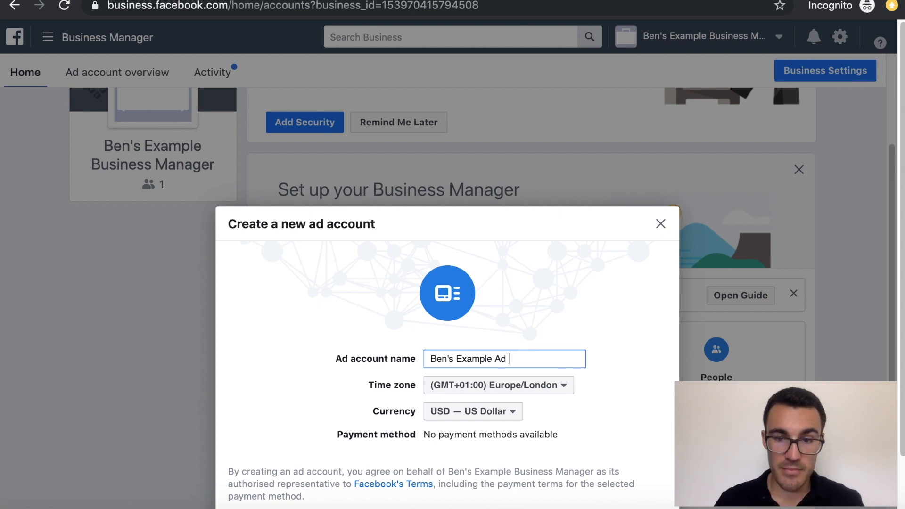
{"action": "type", "text": "Account"}
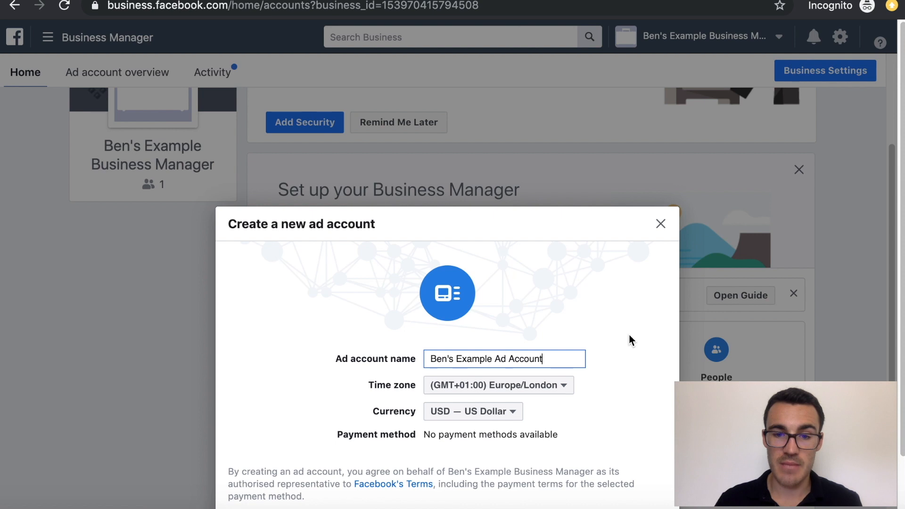
Set the ad account currency to GBP — British Pound Sterling, keeping the Europe/London time zone.
{"action": "left_click", "coordinate": [513, 414]}
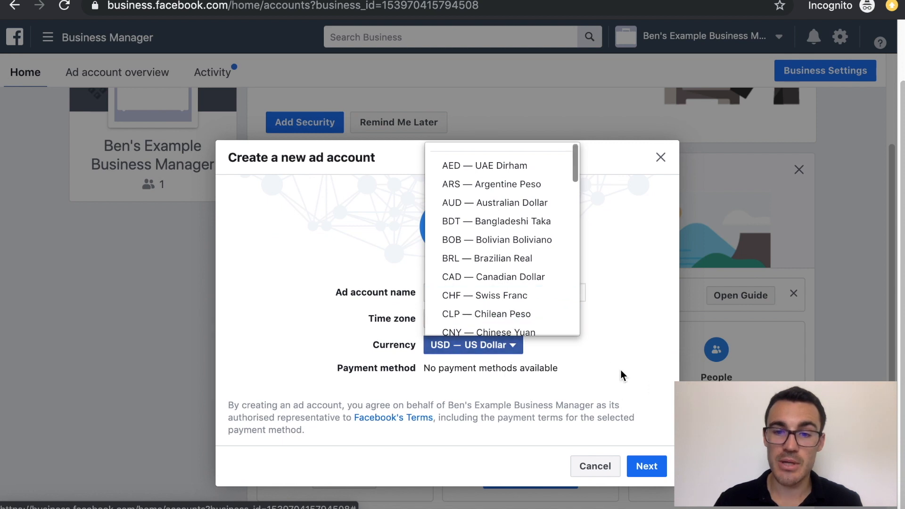
{"action": "left_click", "coordinate": [621, 373]}
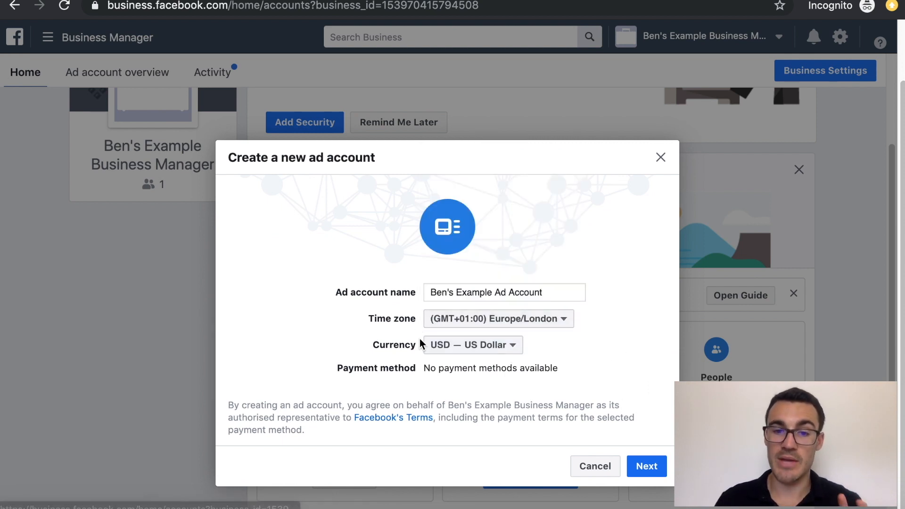
{"action": "left_click", "coordinate": [504, 354]}
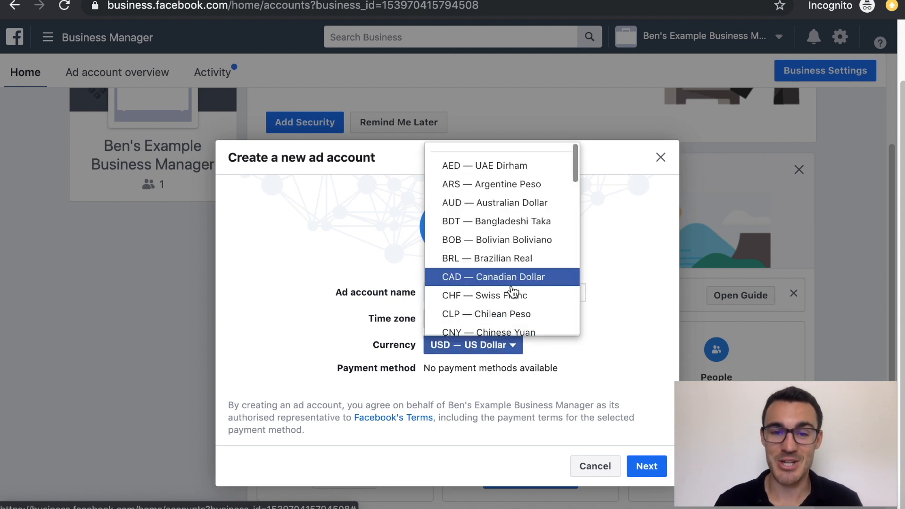
{"action": "scroll", "coordinate": [499, 254], "scroll_direction": "down", "scroll_amount": 3}
{"action": "scroll", "coordinate": [504, 242], "scroll_direction": "down", "scroll_amount": 1}
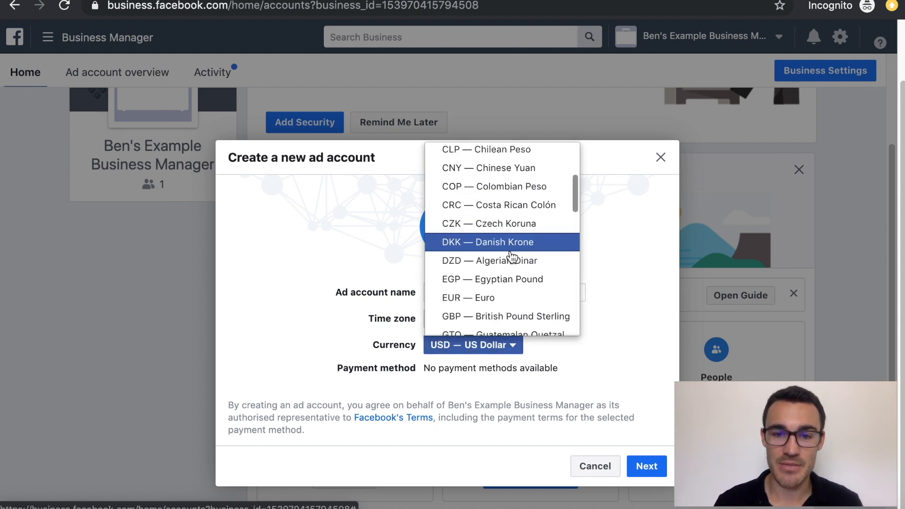
{"action": "left_click", "coordinate": [474, 316]}
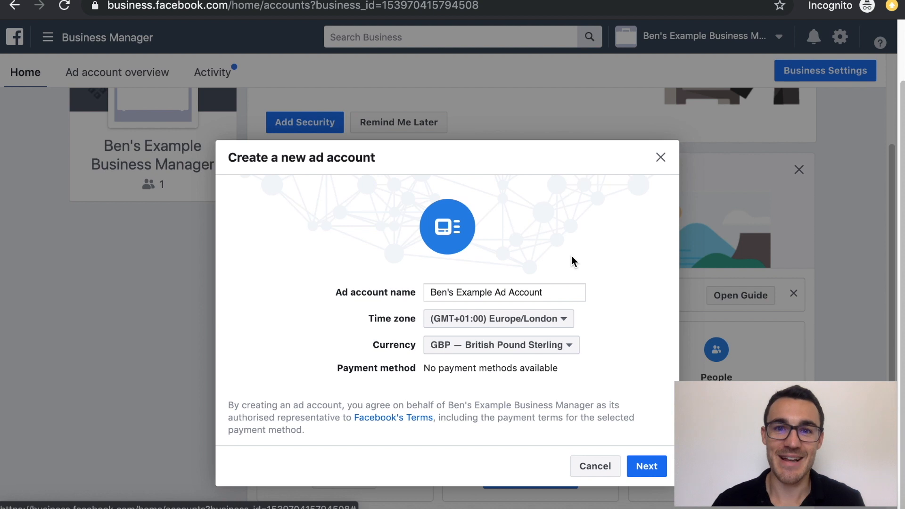
{"action": "left_click", "coordinate": [644, 471]}
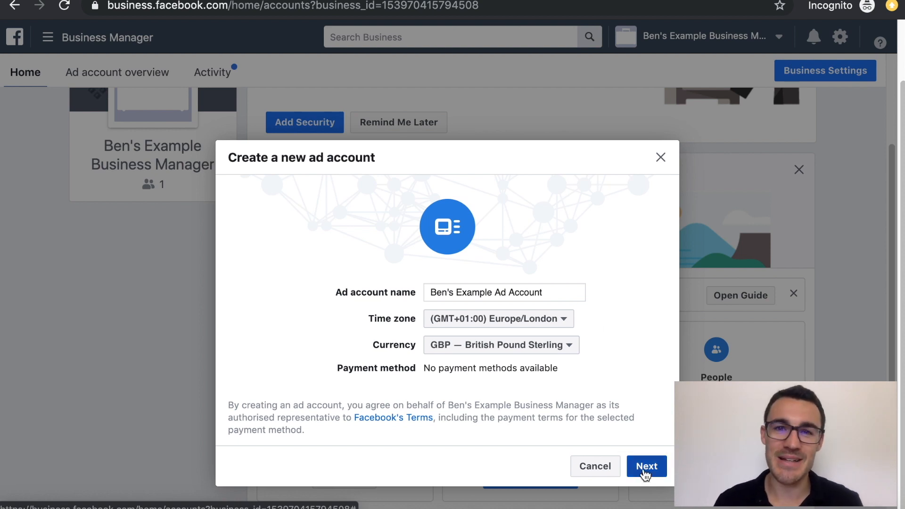
Mark Ben's Example Ad Account as used for My business and create it.
{"action": "left_click", "coordinate": [645, 473]}
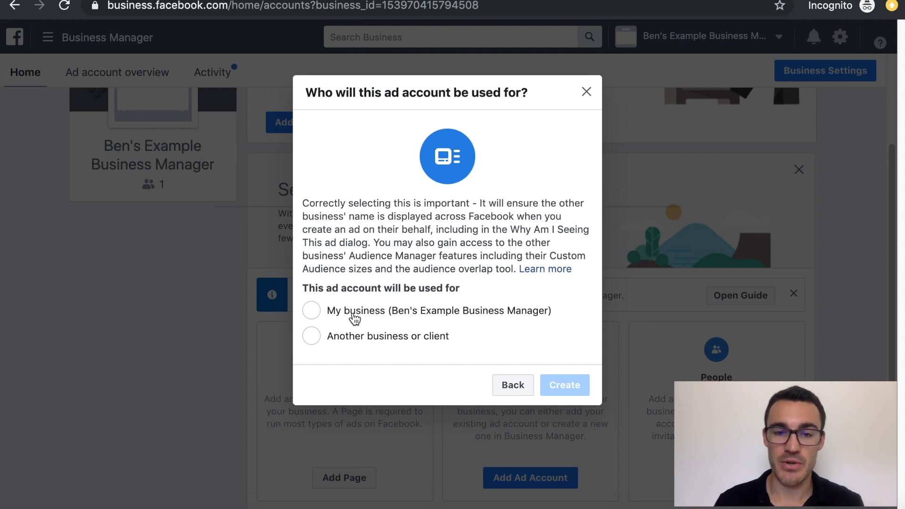
{"action": "left_click", "coordinate": [313, 313]}
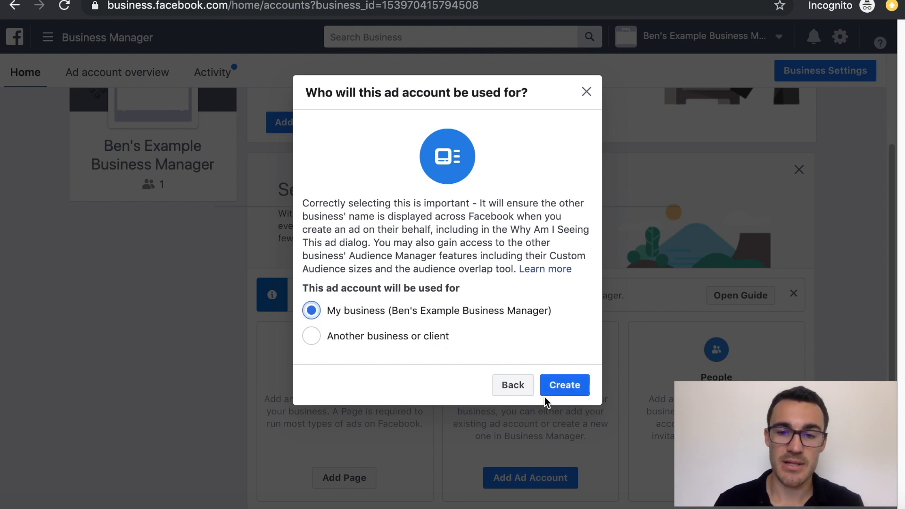
{"action": "left_click", "coordinate": [562, 386]}
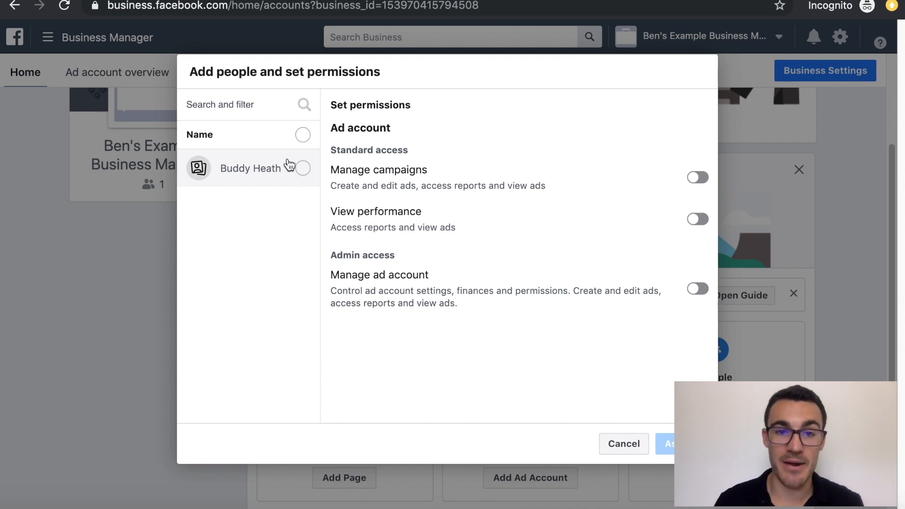
Give the selected person Manage campaigns, View performance and Manage ad account permissions, then assign.
{"action": "left_click", "coordinate": [301, 168]}
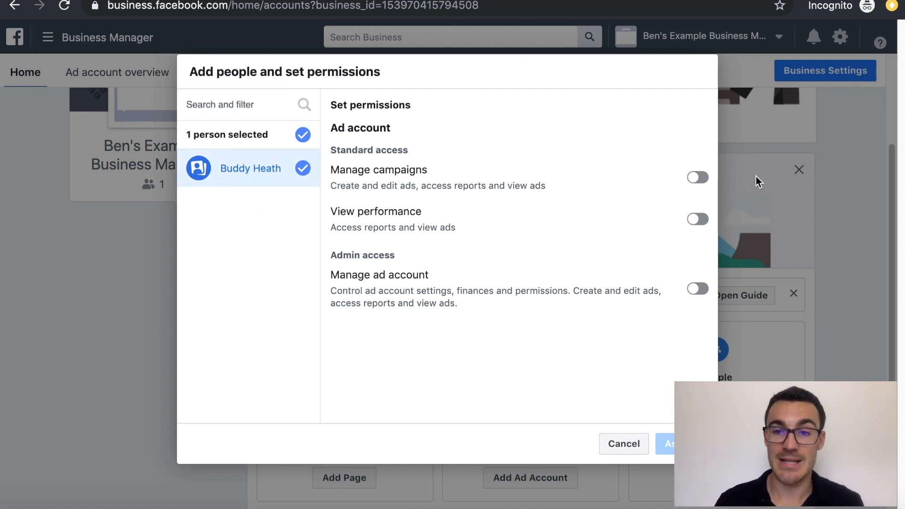
{"action": "left_click", "coordinate": [700, 179]}
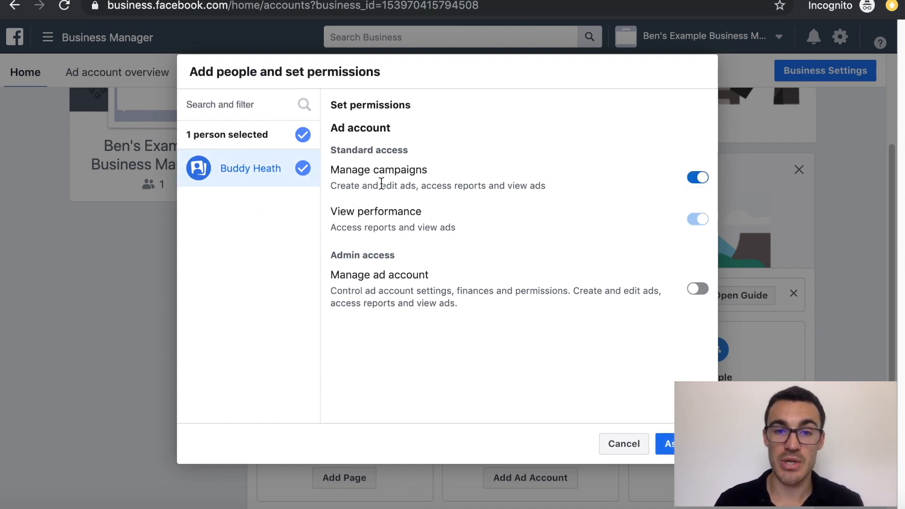
{"action": "left_click", "coordinate": [698, 178]}
{"action": "left_click", "coordinate": [697, 220]}
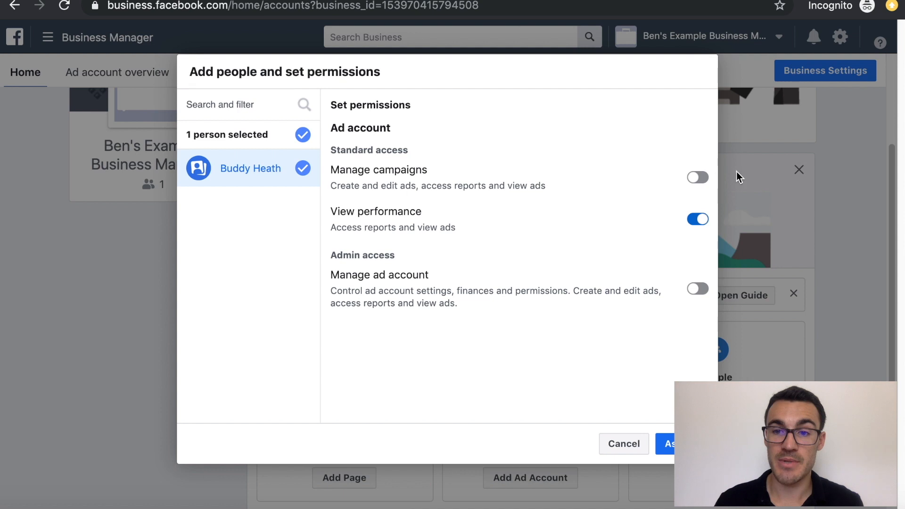
{"action": "left_click", "coordinate": [699, 178]}
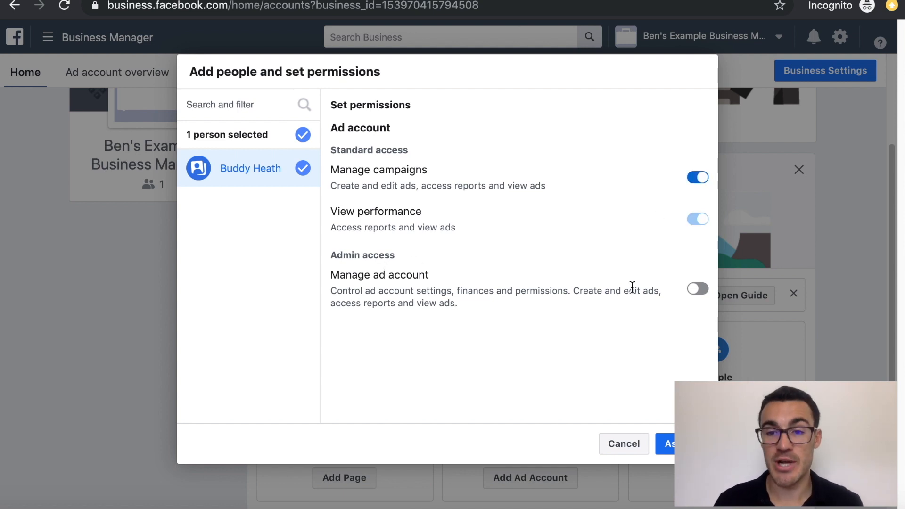
{"action": "left_click", "coordinate": [697, 289]}
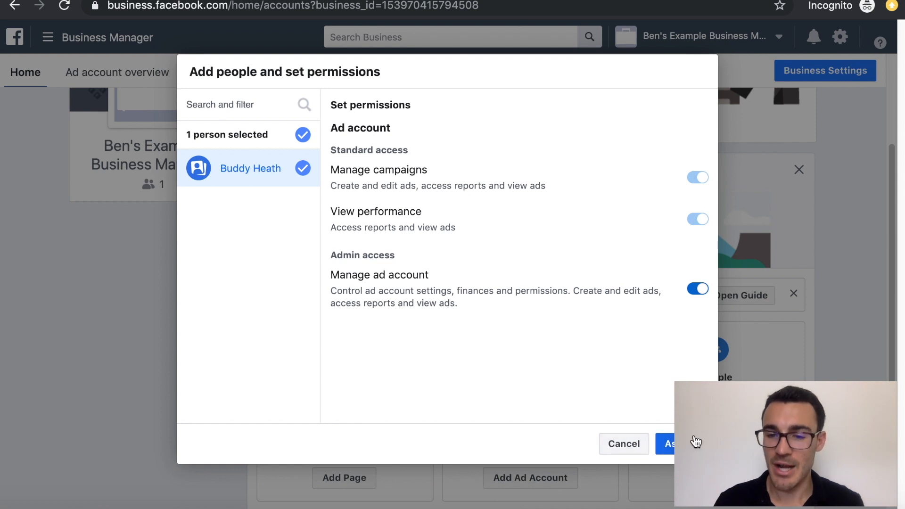
{"action": "left_click", "coordinate": [668, 449]}
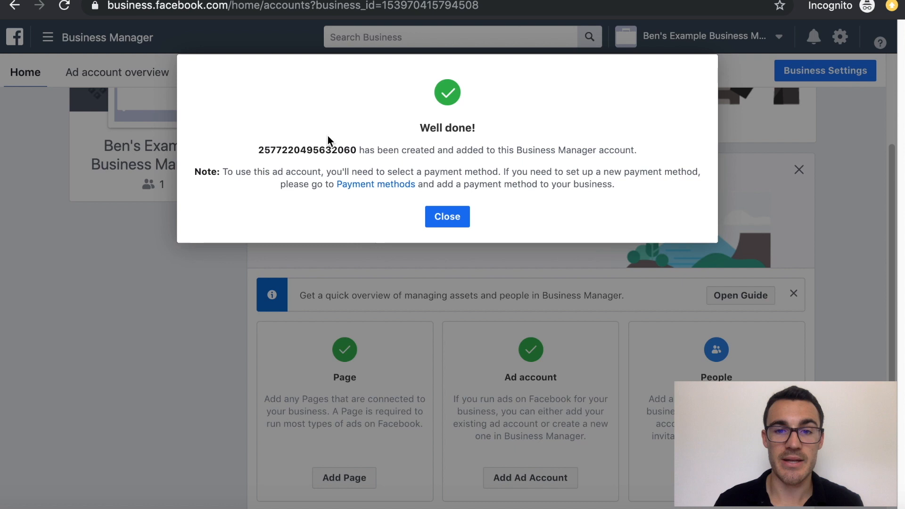
Close the Well done! dialog so the home page shows Page and Ad account setup ticked.
{"action": "left_click", "coordinate": [448, 219]}
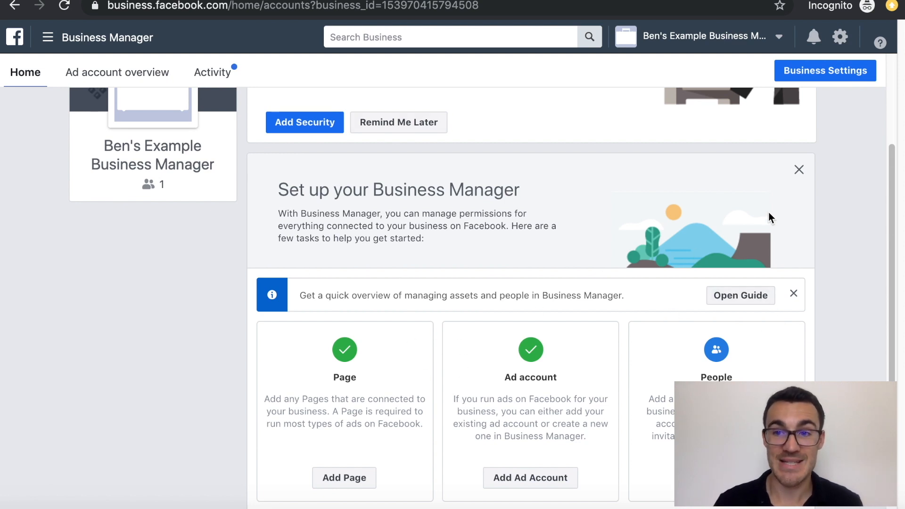
In Business Settings, view Ad accounts, then Pages showing who can access Ben's Example Page.
{"action": "left_click", "coordinate": [804, 72]}
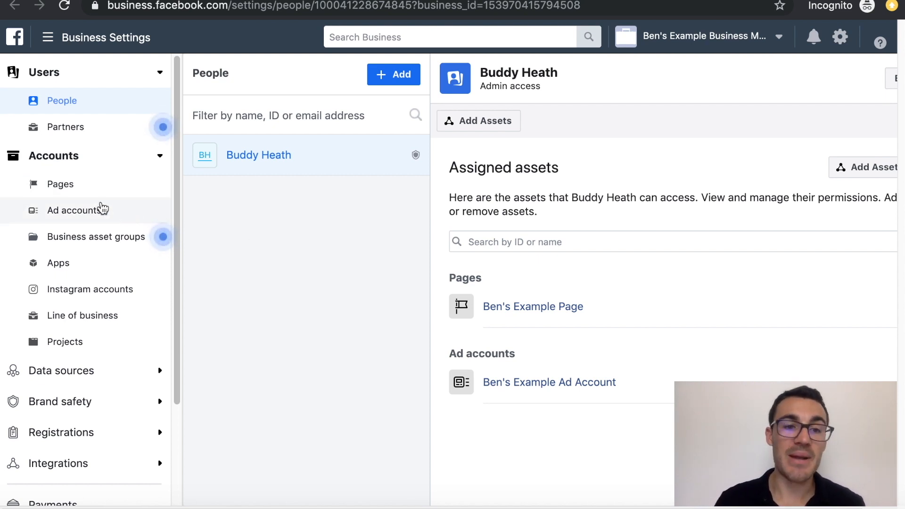
{"action": "left_click", "coordinate": [95, 212]}
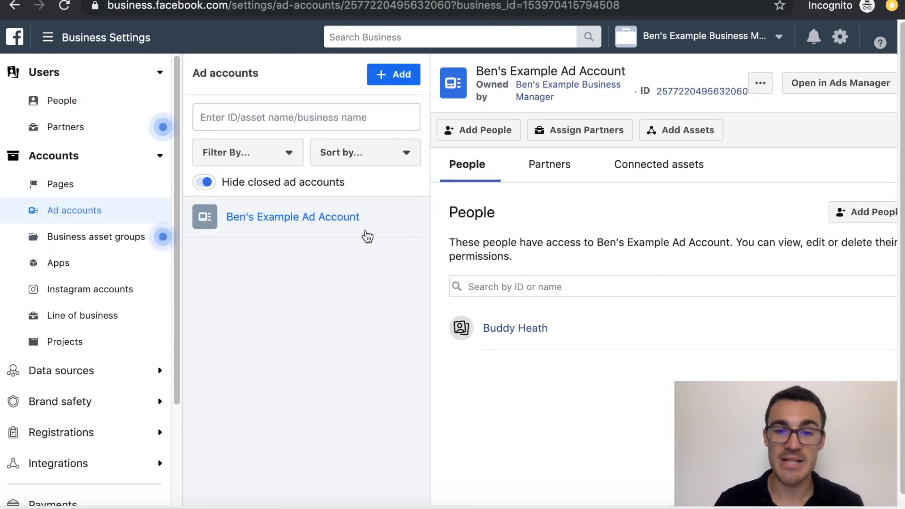
{"action": "left_click", "coordinate": [70, 184]}
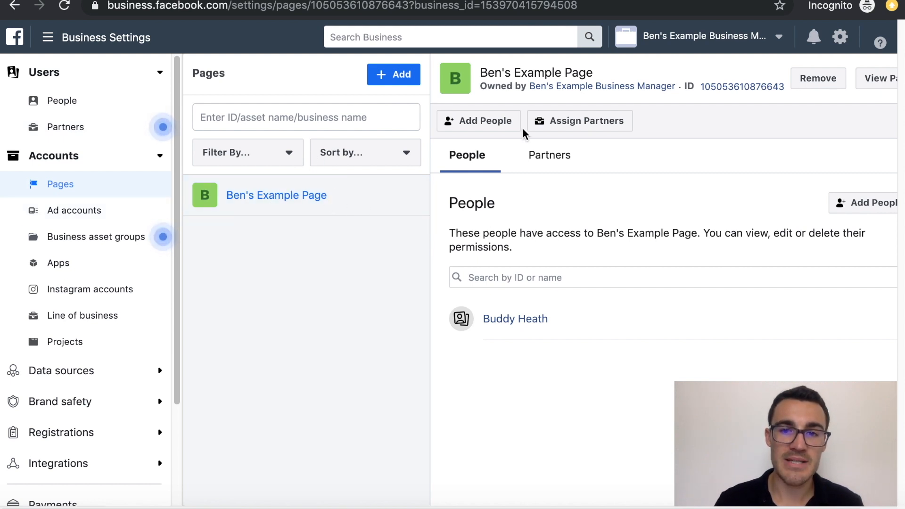
Preview Manage Page, Manage jobs and View earnings insights for the team member, closing without saving.
{"action": "left_click", "coordinate": [494, 124]}
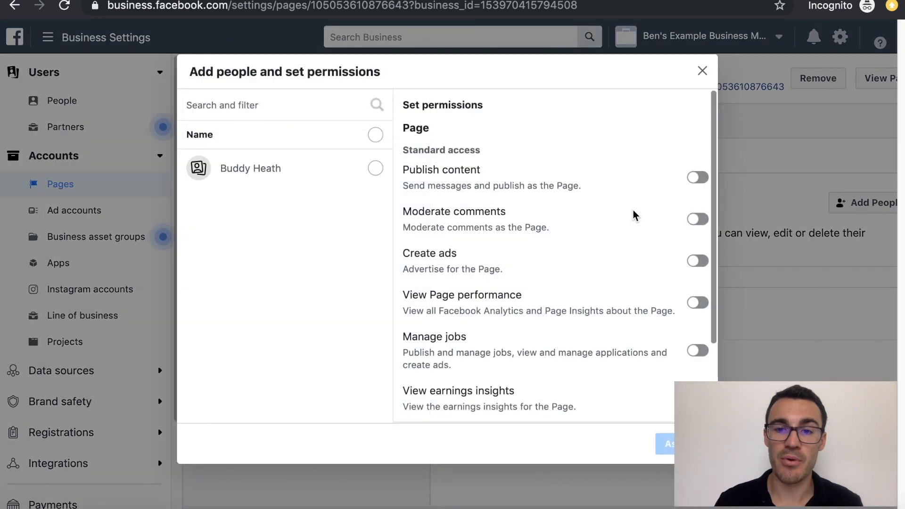
{"action": "left_click", "coordinate": [375, 168]}
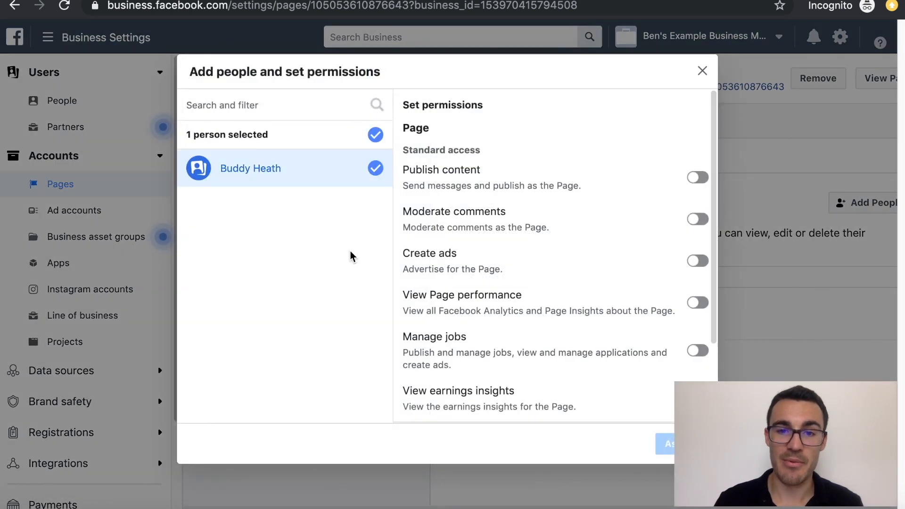
{"action": "scroll", "coordinate": [677, 195], "scroll_direction": "down", "scroll_amount": 3}
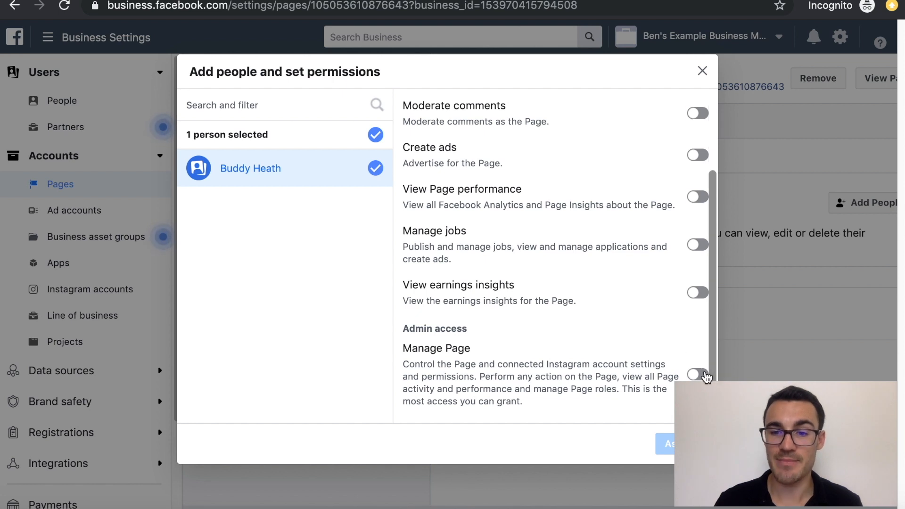
{"action": "left_click", "coordinate": [700, 375]}
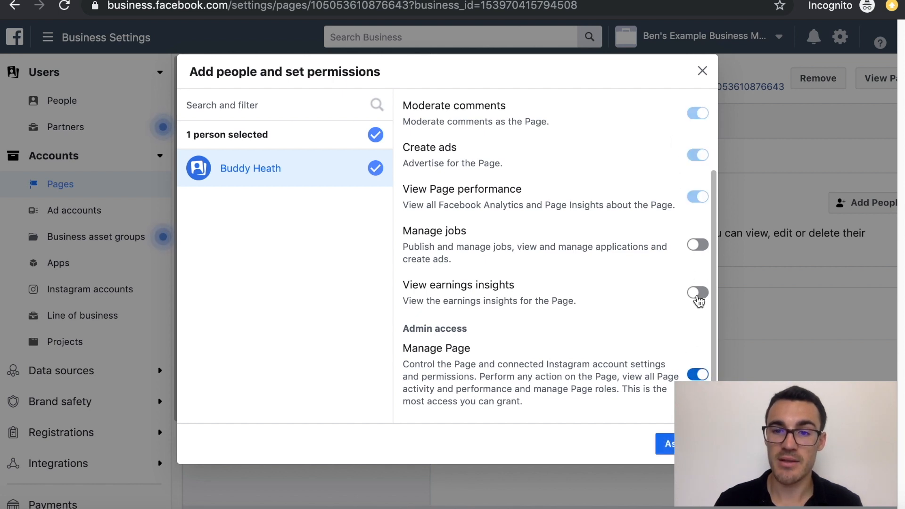
{"action": "left_click", "coordinate": [697, 292]}
{"action": "left_click", "coordinate": [697, 245]}
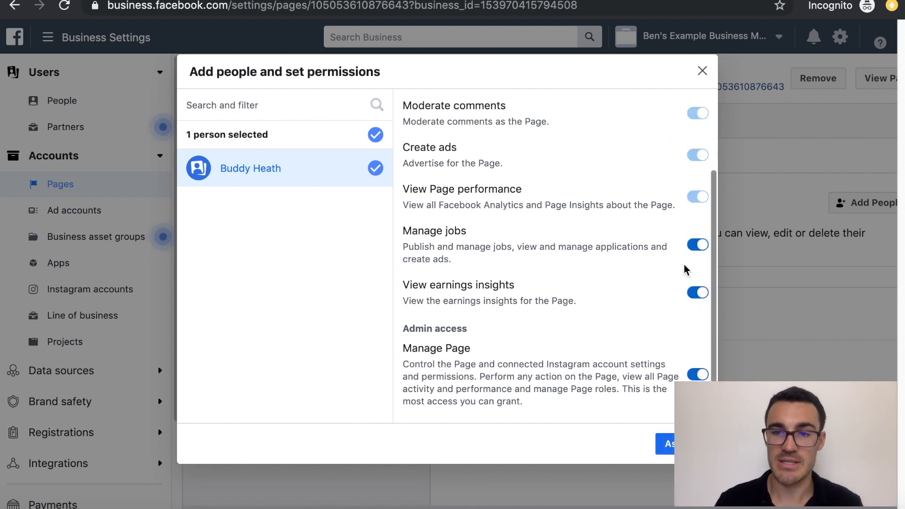
{"action": "scroll", "coordinate": [681, 205], "scroll_direction": "up", "scroll_amount": 3}
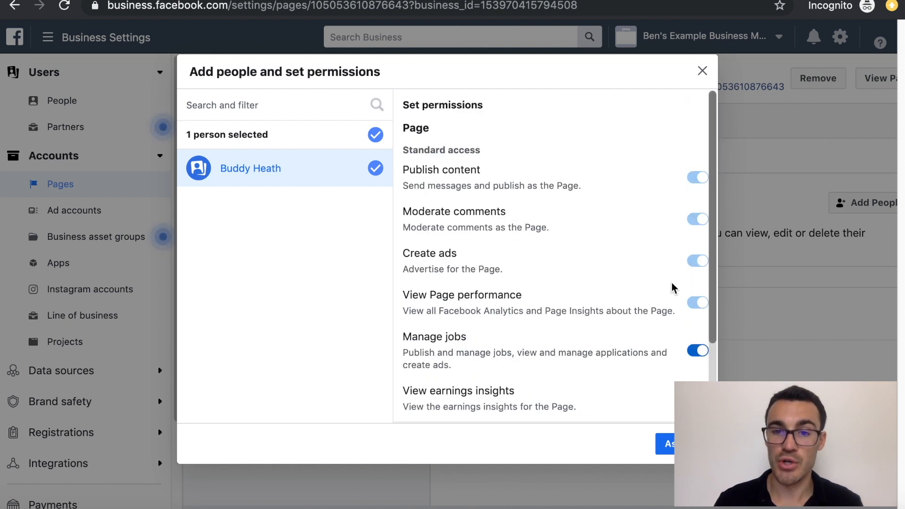
{"action": "scroll", "coordinate": [667, 297], "scroll_direction": "down", "scroll_amount": 3}
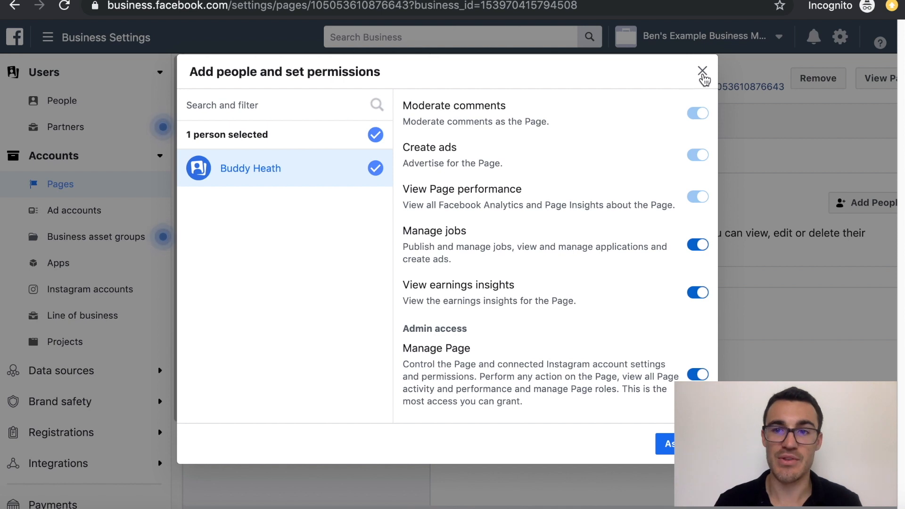
{"action": "left_click", "coordinate": [702, 72]}
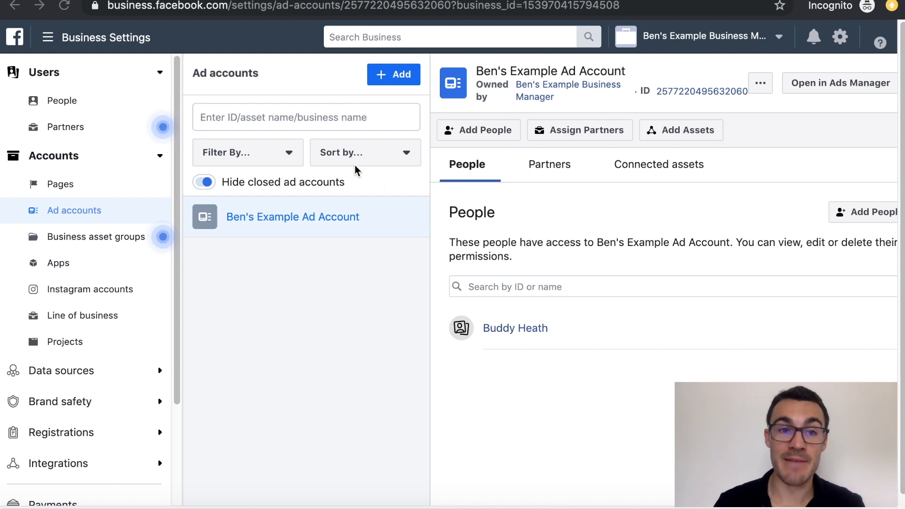
Go to Billing from the main menu, dismiss the tip, and open Payment Settings.
{"action": "left_click", "coordinate": [62, 41]}
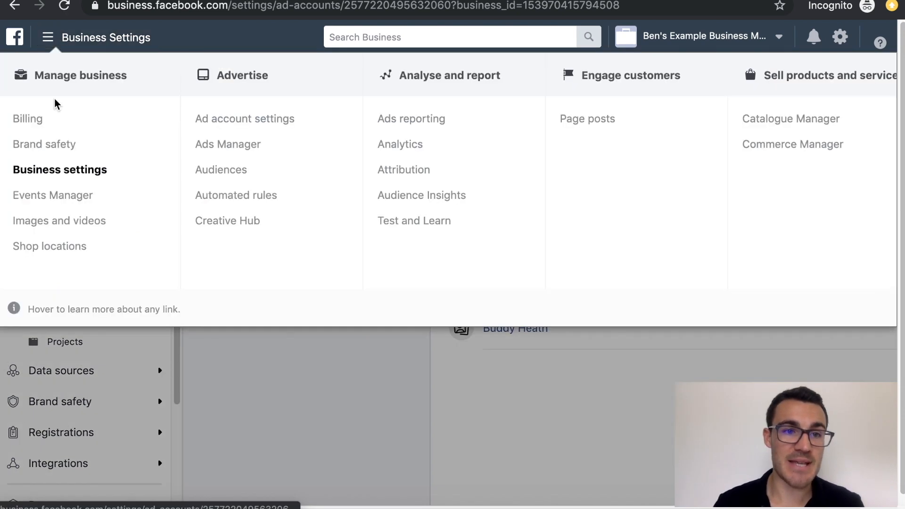
{"action": "left_click", "coordinate": [29, 121]}
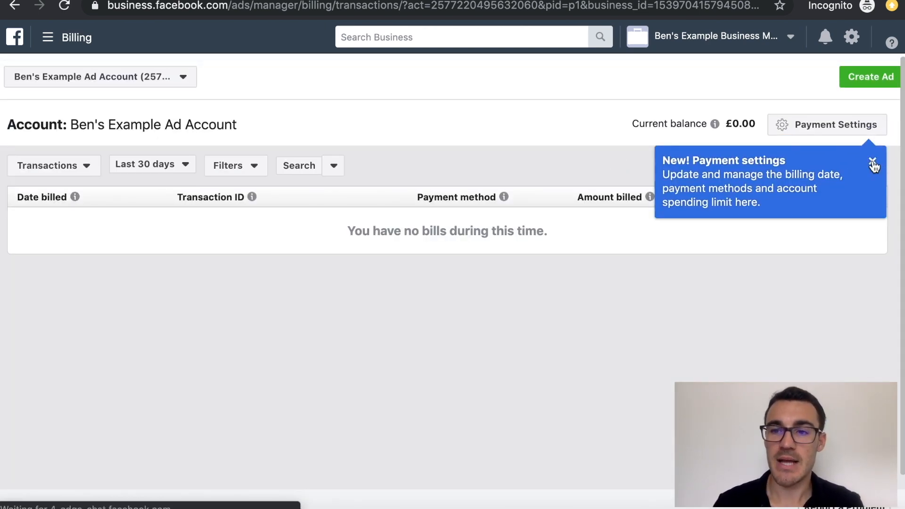
{"action": "left_click", "coordinate": [873, 165]}
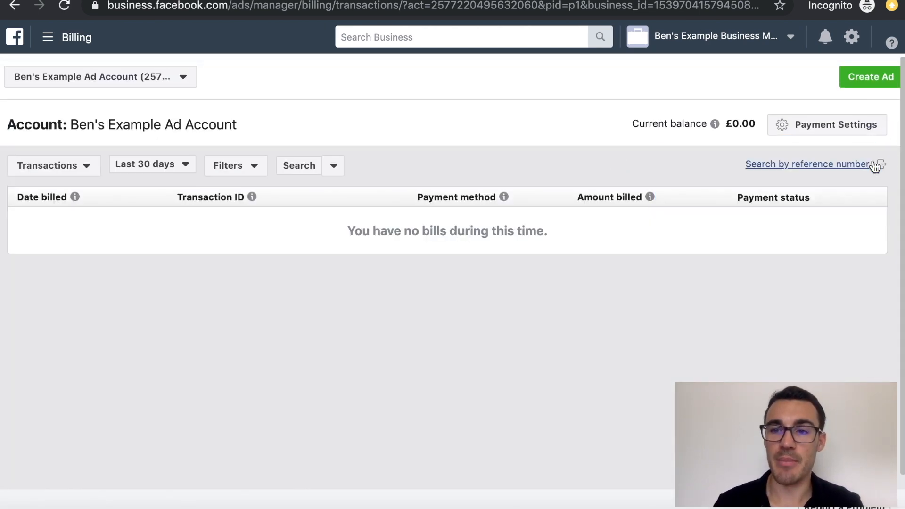
{"action": "left_click", "coordinate": [812, 125]}
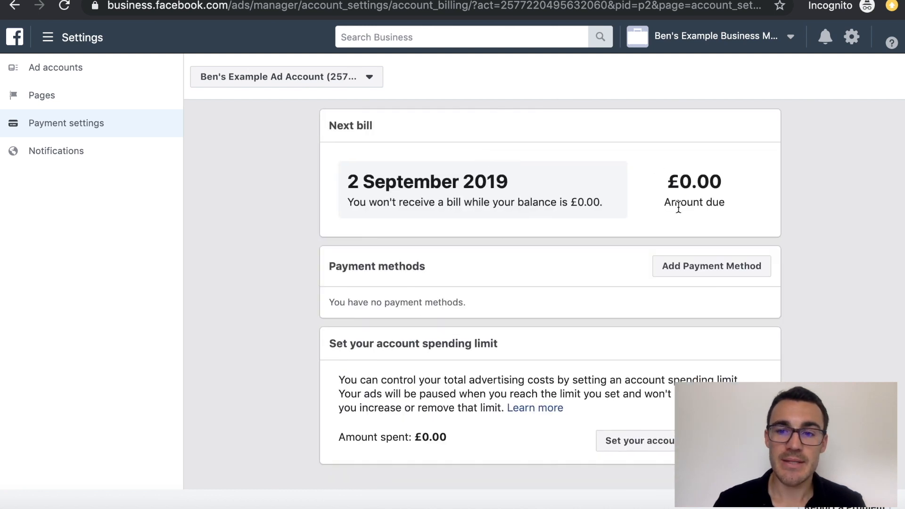
Choose Add Payment Method in the ad account's Payment methods section.
{"action": "left_click", "coordinate": [683, 265]}
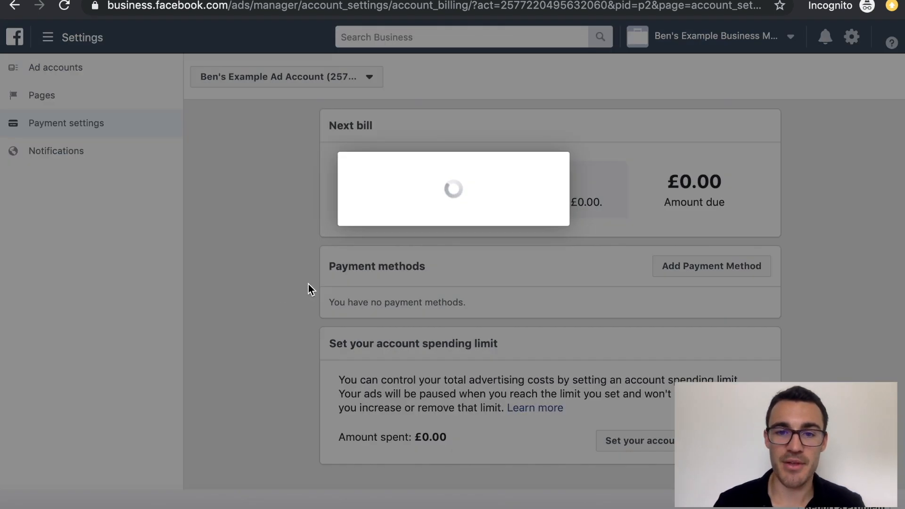